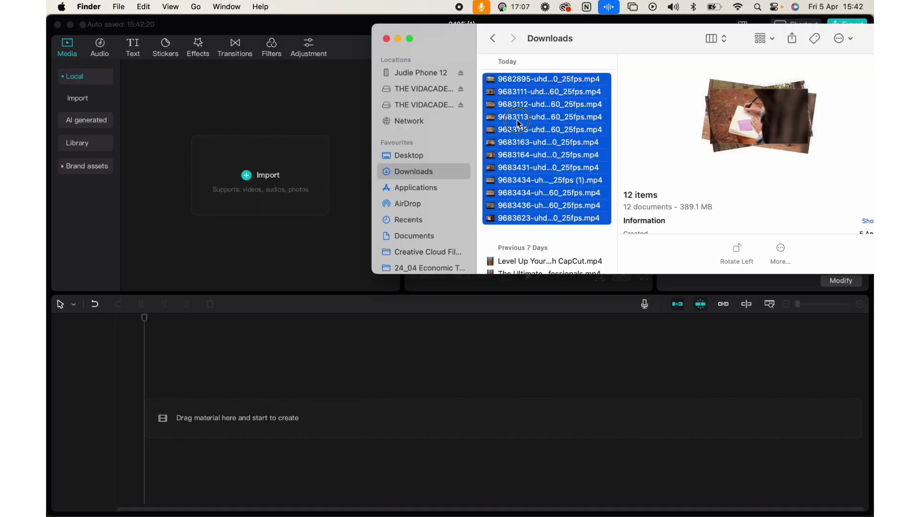
# - Import the twelve selected forest clips from Downloads and place all of them in sequence on the timeline
pyautogui.moveTo(546, 143); pyautogui.dragTo(214, 178)
pyautogui.click(361, 199)
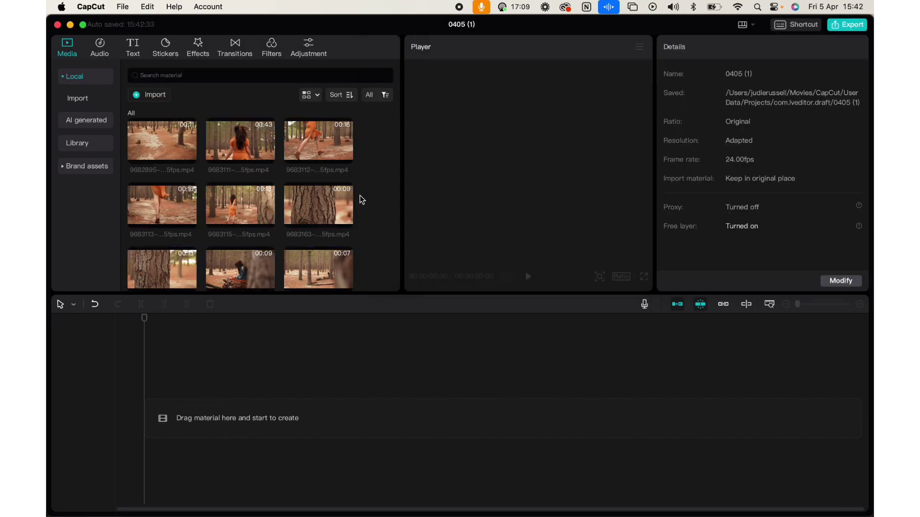
pyautogui.moveTo(369, 139); pyautogui.dragTo(142, 284)
pyautogui.moveTo(158, 141); pyautogui.dragTo(174, 421)
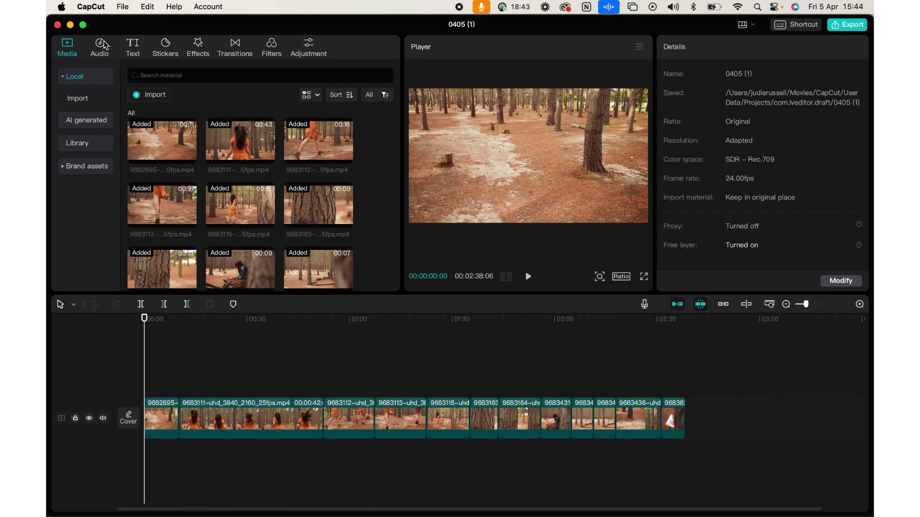
# - Add Lo-Fi Hiphop 3(840385) from the Fashion music category beneath the clips, starting at the beginning of the timeline
pyautogui.click(102, 46)
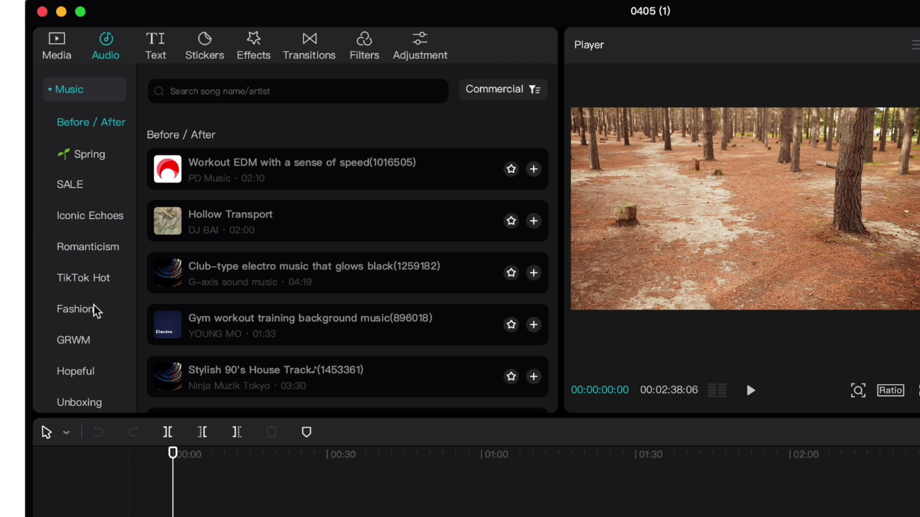
pyautogui.click(88, 314)
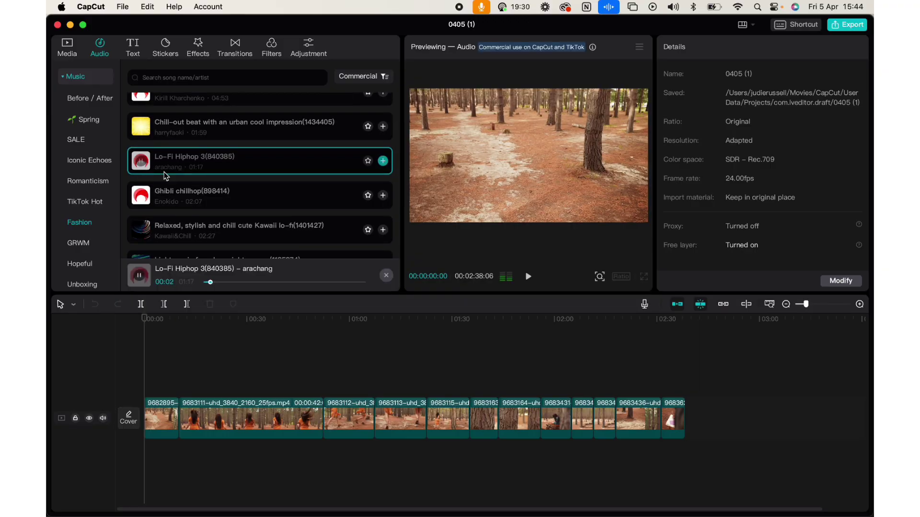
pyautogui.scroll(-2, 164, 176)
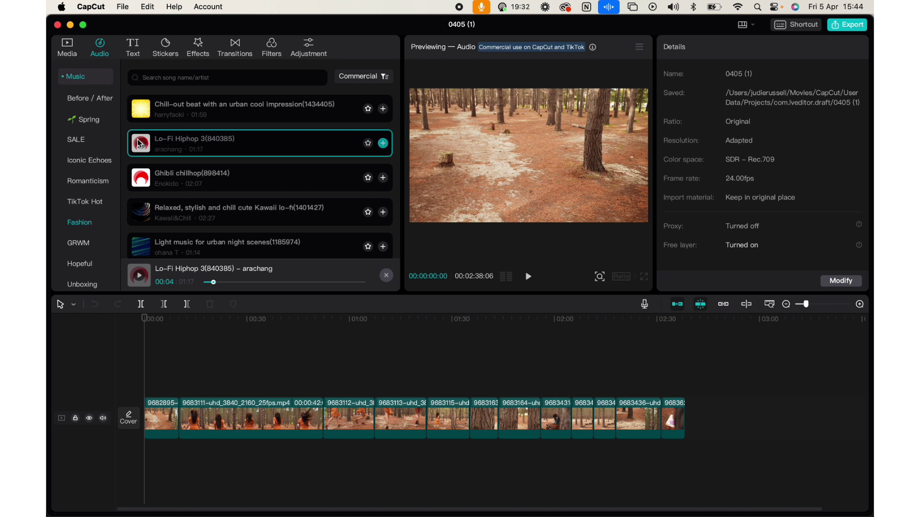
pyautogui.moveTo(140, 145); pyautogui.dragTo(141, 462)
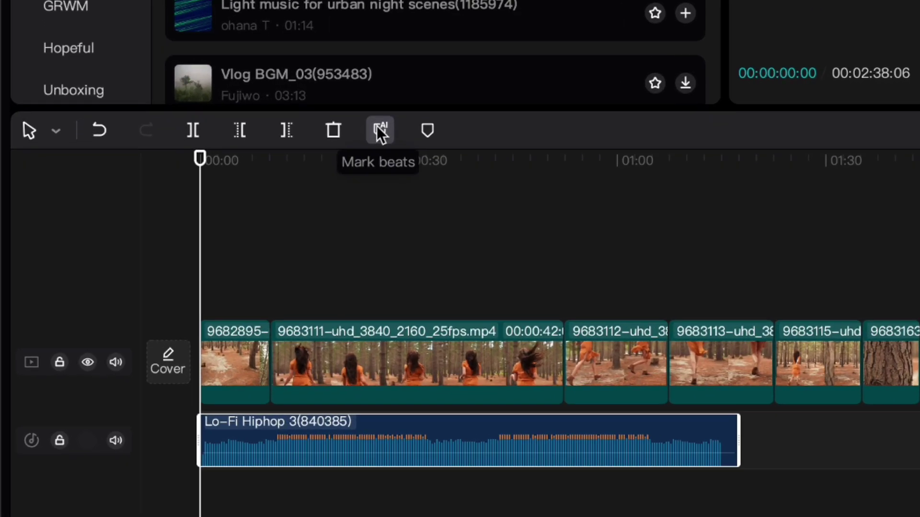
# - Mark beats on the Lo-Fi Hiphop 3 track, trying Beats 2 before settling on Beats 1
pyautogui.click(376, 125)
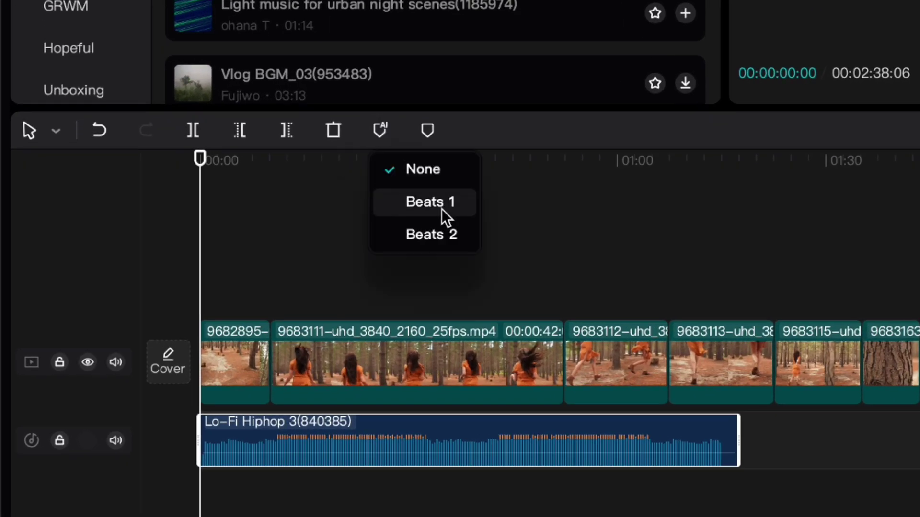
pyautogui.click(441, 207)
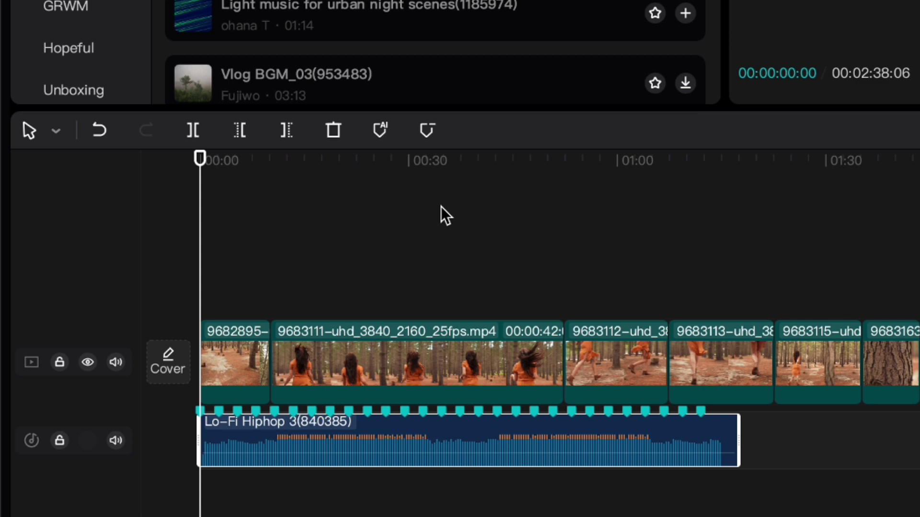
pyautogui.click(377, 128)
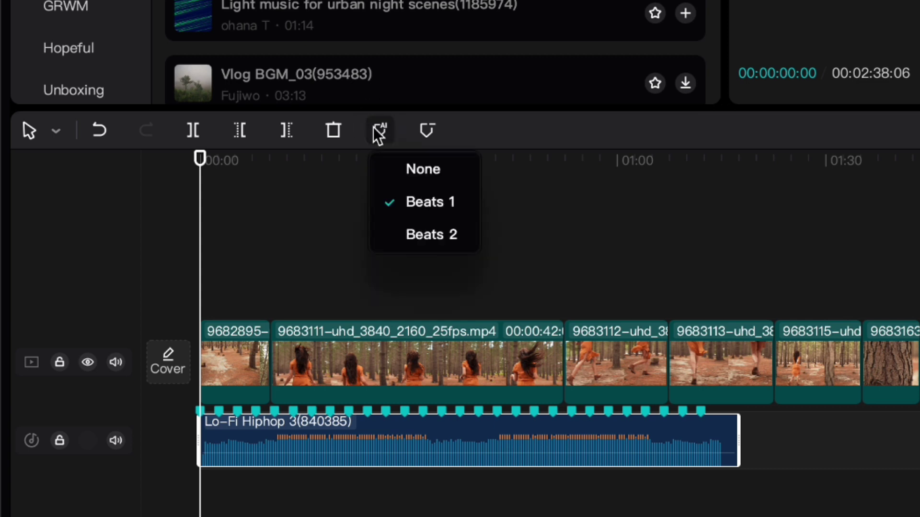
pyautogui.click(417, 235)
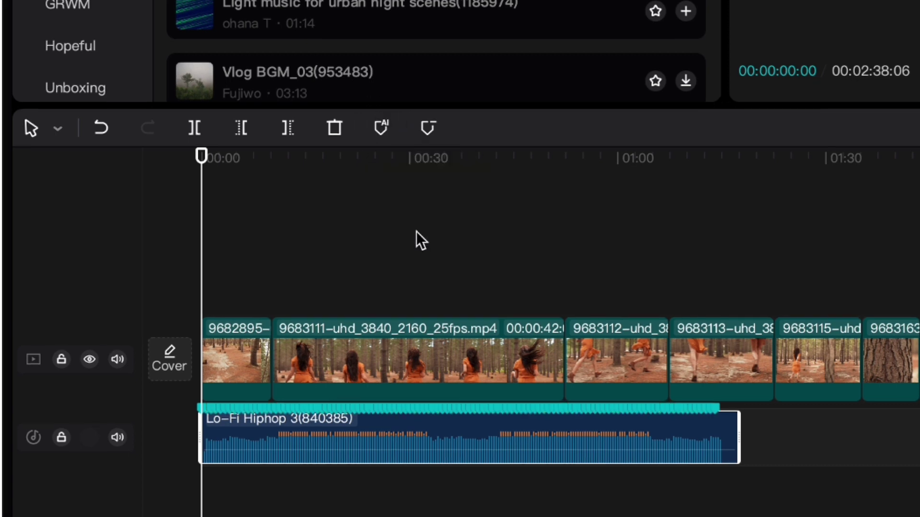
pyautogui.scroll(4, 416, 231)
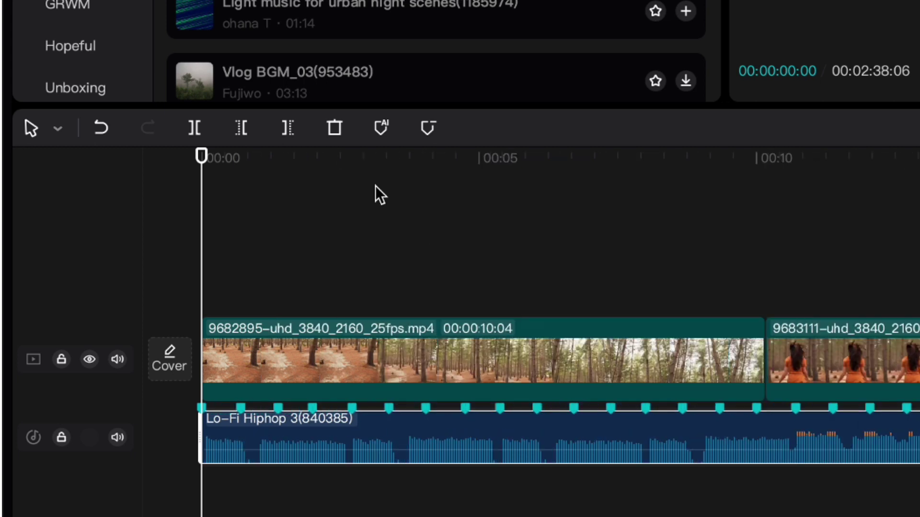
pyautogui.click(386, 137)
pyautogui.click(417, 198)
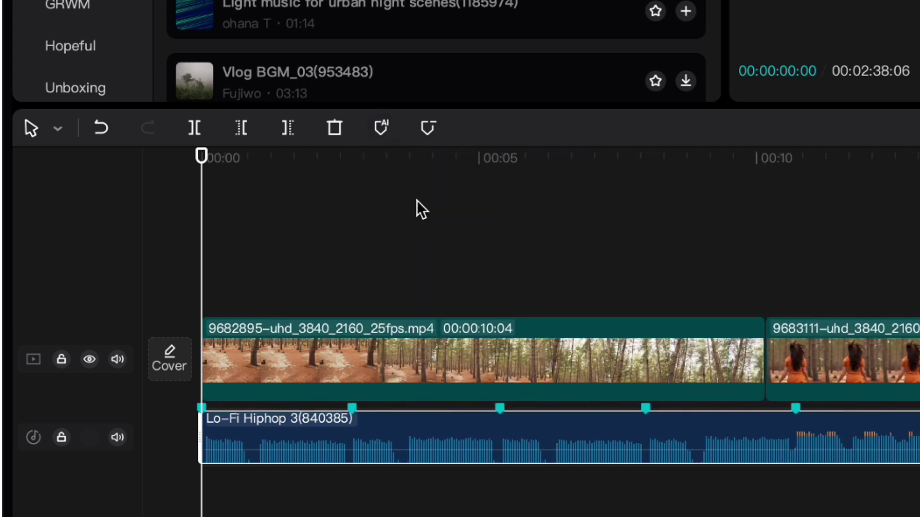
# - Trim the ends of clips 9682895, 9683111 and 9683112 to the first three consecutive beat markers after the start
pyautogui.click(418, 349)
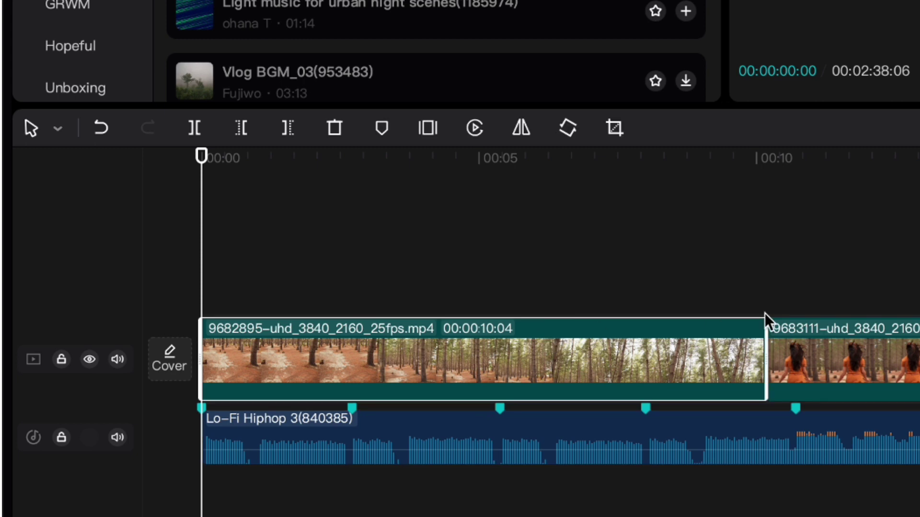
pyautogui.moveTo(762, 336)
pyautogui.mouseDown()
pyautogui.moveTo(329, 333)
pyautogui.moveTo(354, 337)
pyautogui.mouseUp()
pyautogui.click(816, 367)
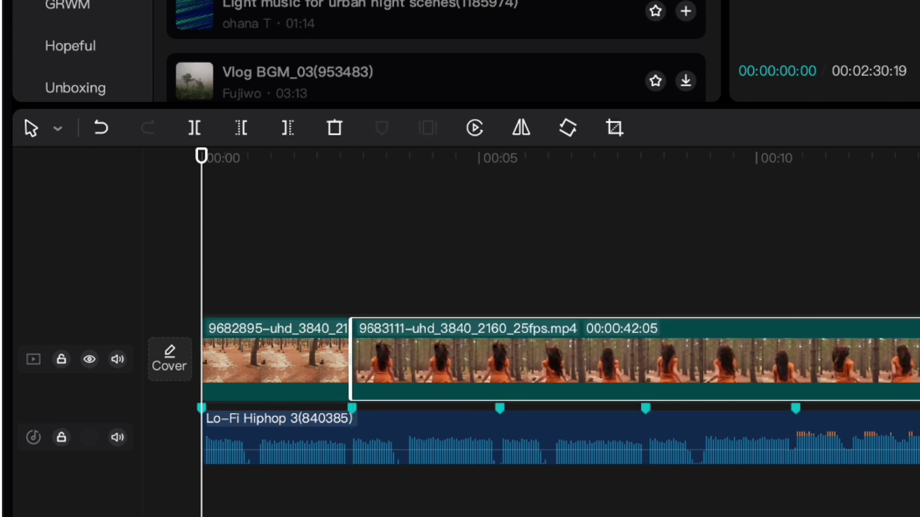
pyautogui.hotkey('ctrl', '-')
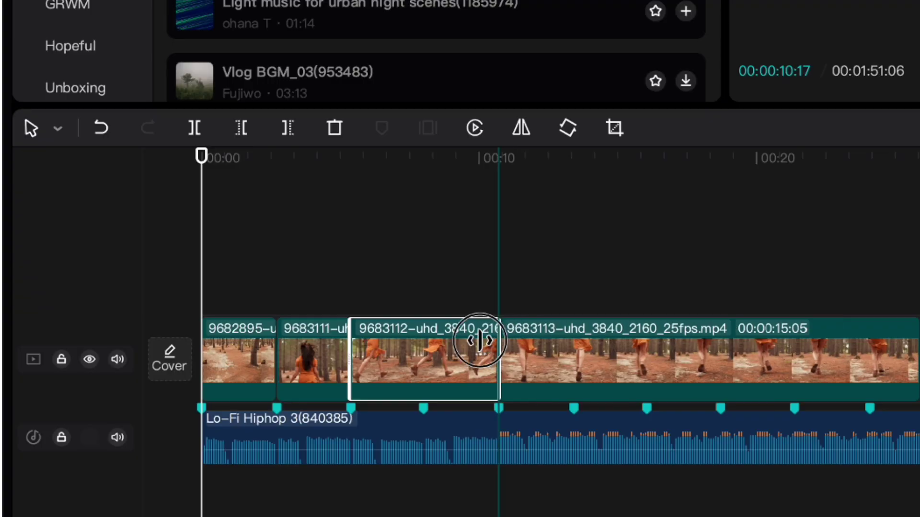
pyautogui.moveTo(476, 345); pyautogui.dragTo(423, 345)
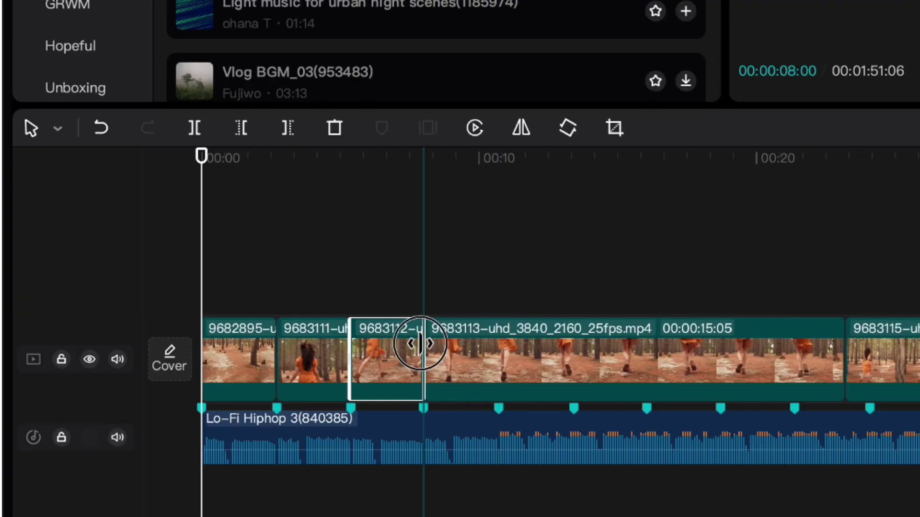
# - Shorten clips 9683113 and 9683115 so each ends on the next beat marker
pyautogui.click(477, 349)
pyautogui.moveTo(844, 335); pyautogui.dragTo(488, 339)
pyautogui.click(657, 366)
pyautogui.moveTo(846, 335); pyautogui.dragTo(573, 342)
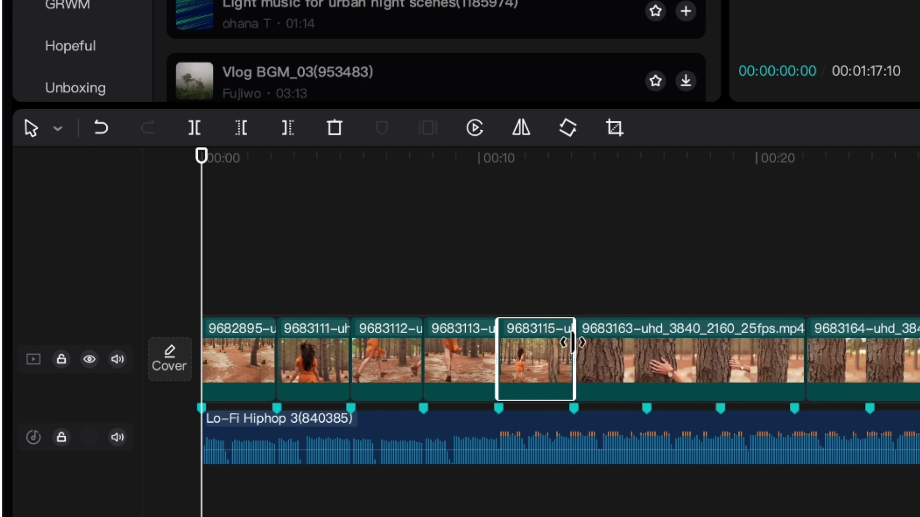
# - Trim clip 9683163 and the clips after it to consecutive beat markers, and check the cuts against the music's markers
pyautogui.click(699, 366)
pyautogui.moveTo(805, 338); pyautogui.dragTo(643, 339)
pyautogui.click(698, 341)
pyautogui.moveTo(917, 349); pyautogui.dragTo(708, 349)
pyautogui.moveTo(614, 412); pyautogui.dragTo(549, 412)
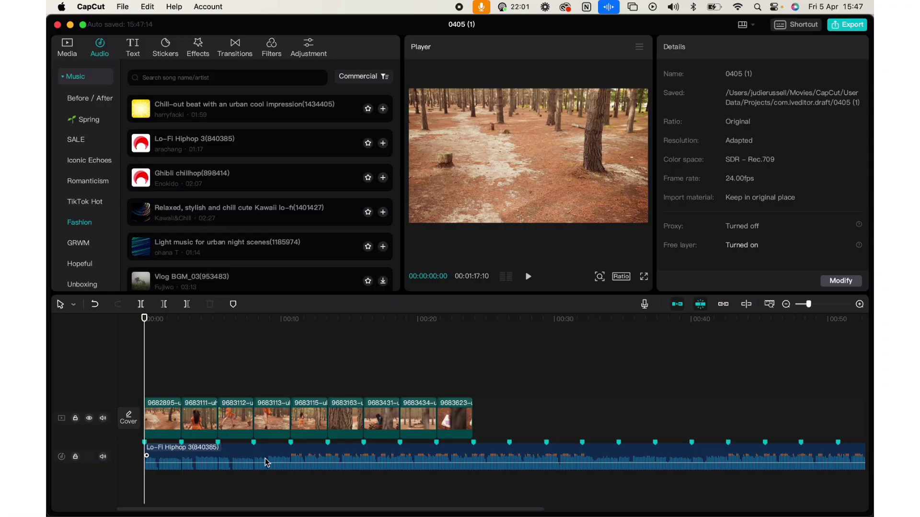
pyautogui.scroll(5, 266, 462)
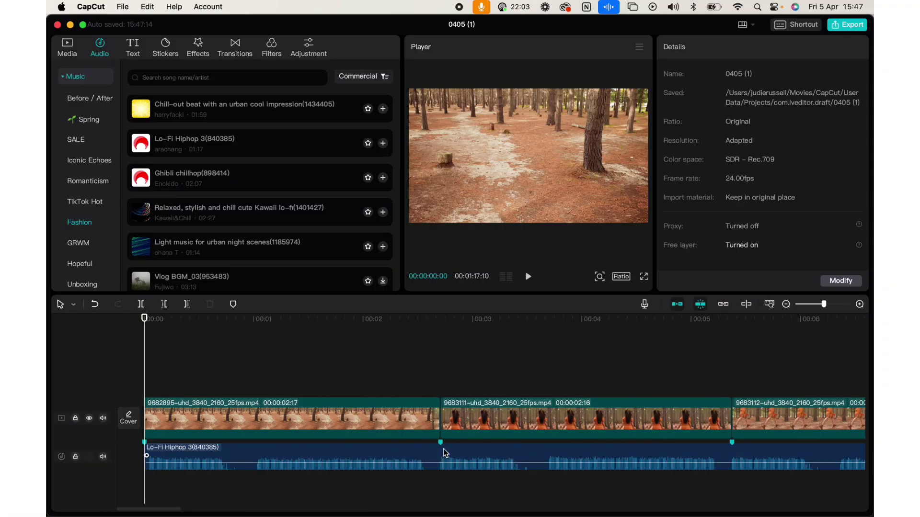
pyautogui.scroll(-5, 441, 436)
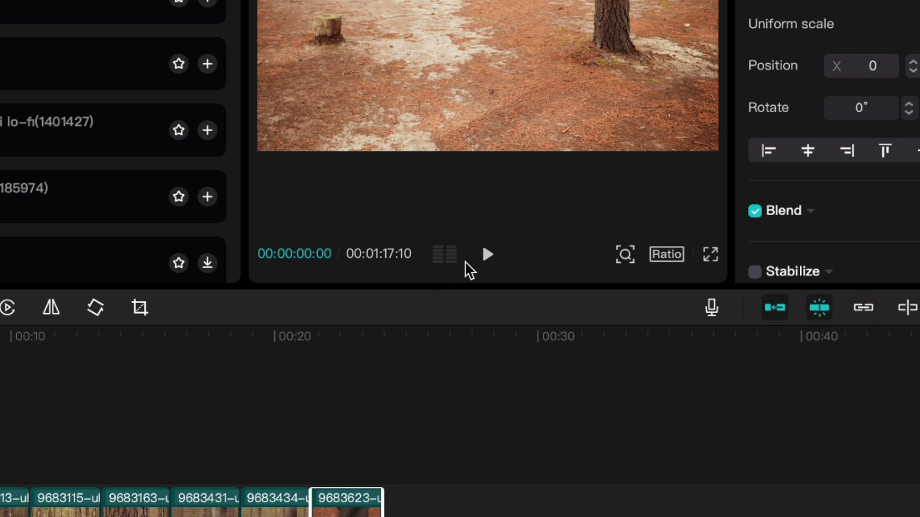
# - Raise the Lo-Fi Hiphop 3 track's volume line on the timeline in two increments, playing the edit to hear each level
pyautogui.press('space')
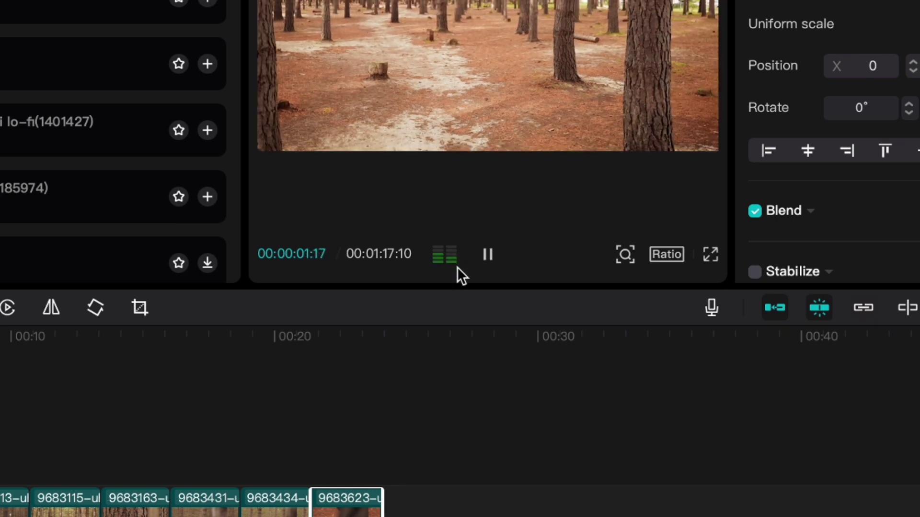
pyautogui.press('space')
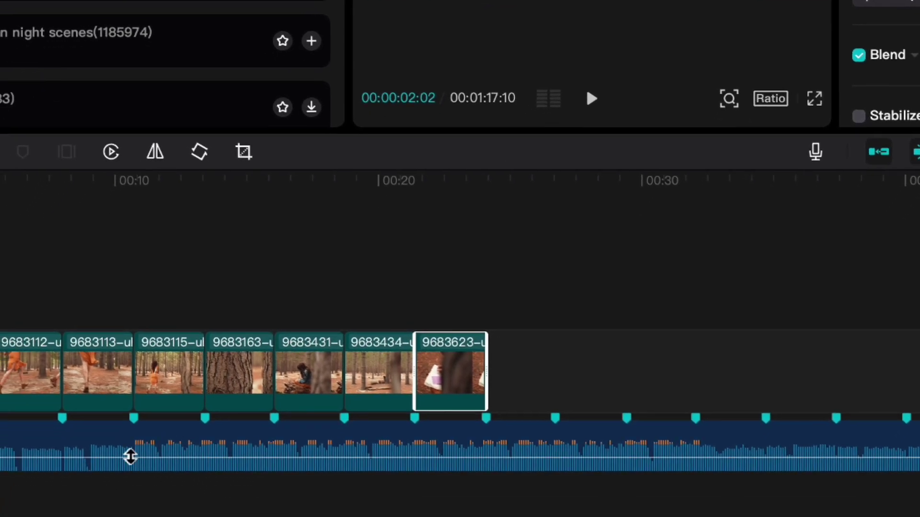
pyautogui.click(130, 459)
pyautogui.moveTo(130, 458); pyautogui.dragTo(128, 447)
pyautogui.press('space')
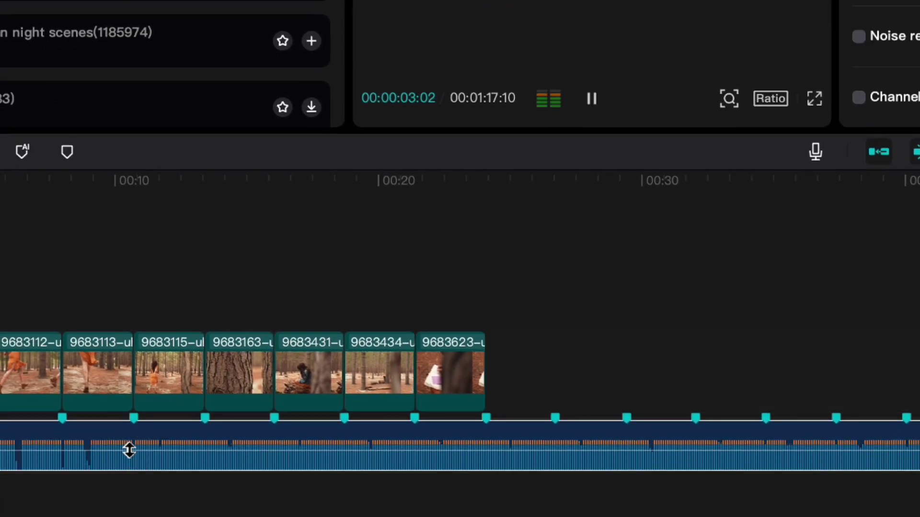
pyautogui.moveTo(129, 451); pyautogui.dragTo(129, 438)
pyautogui.press('space')
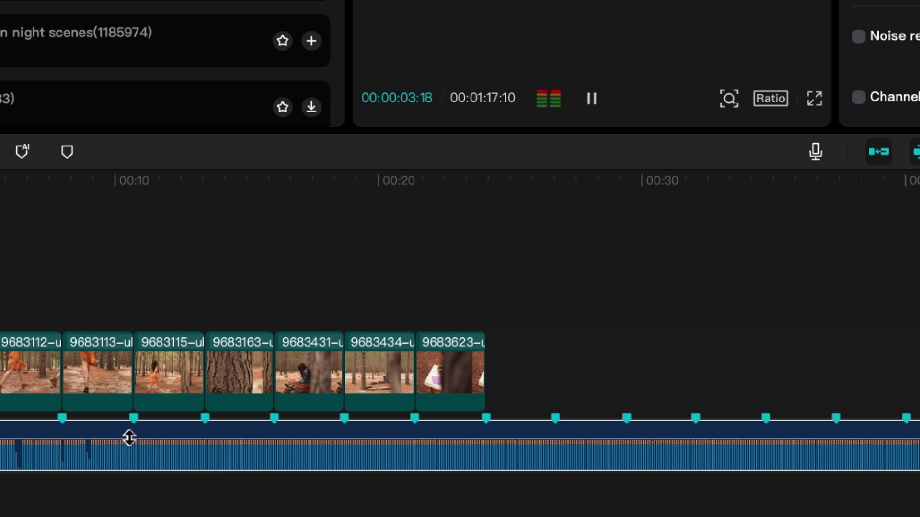
pyautogui.press('space')
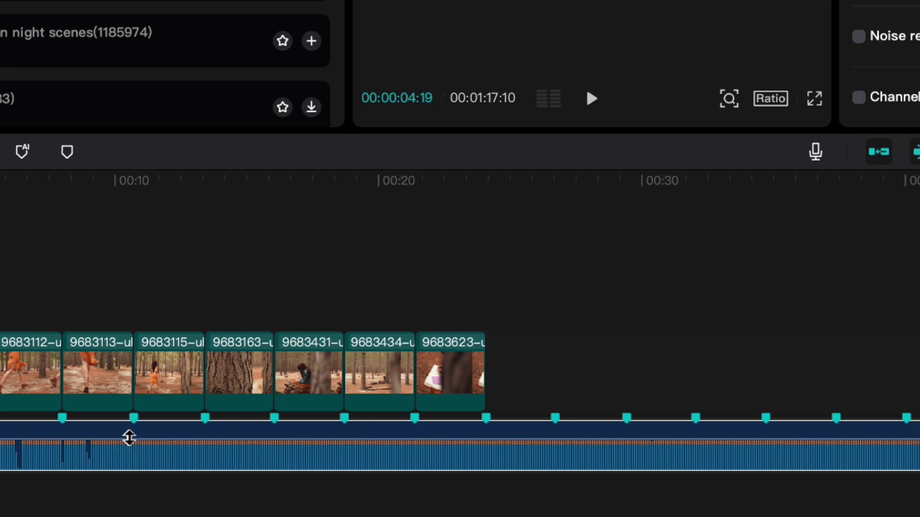
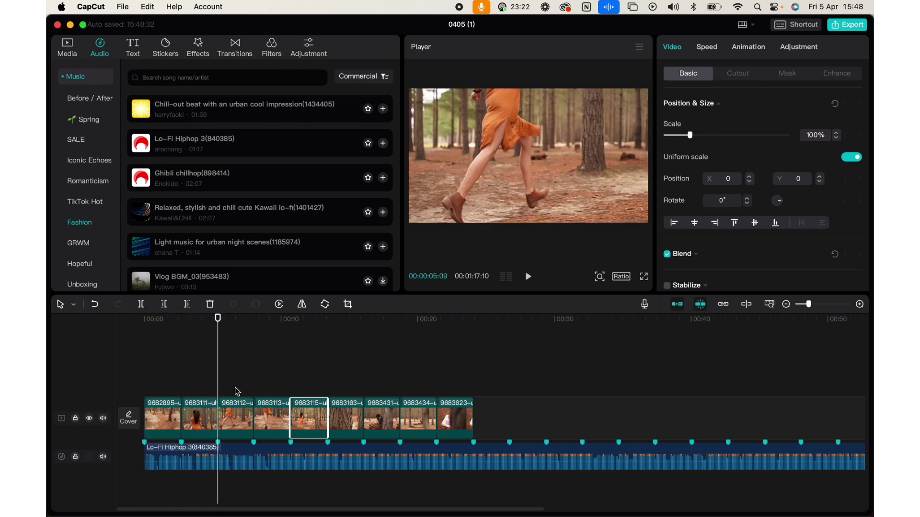
# - Play the edit from the beginning with the music track selected and add a volume keyframe at 00:00:04:21
pyautogui.moveTo(243, 322); pyautogui.dragTo(218, 342)
pyautogui.click(234, 458)
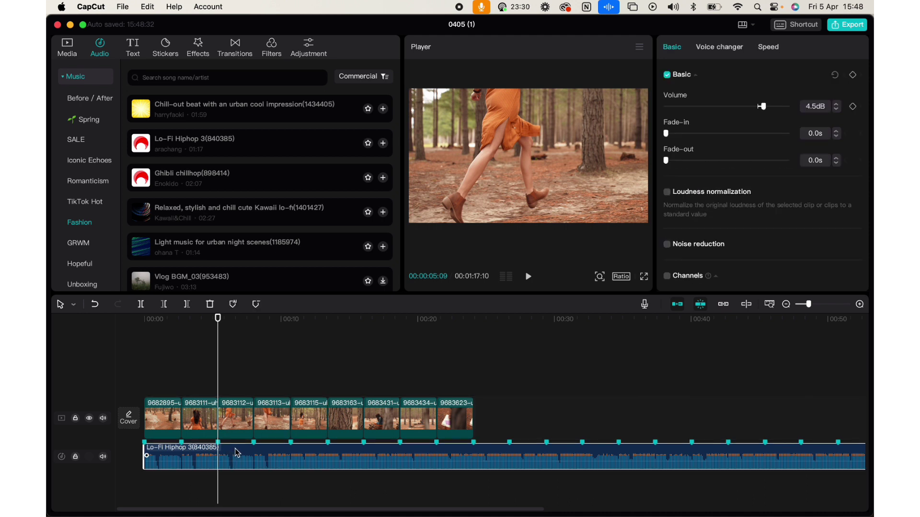
pyautogui.moveTo(190, 321); pyautogui.dragTo(102, 322)
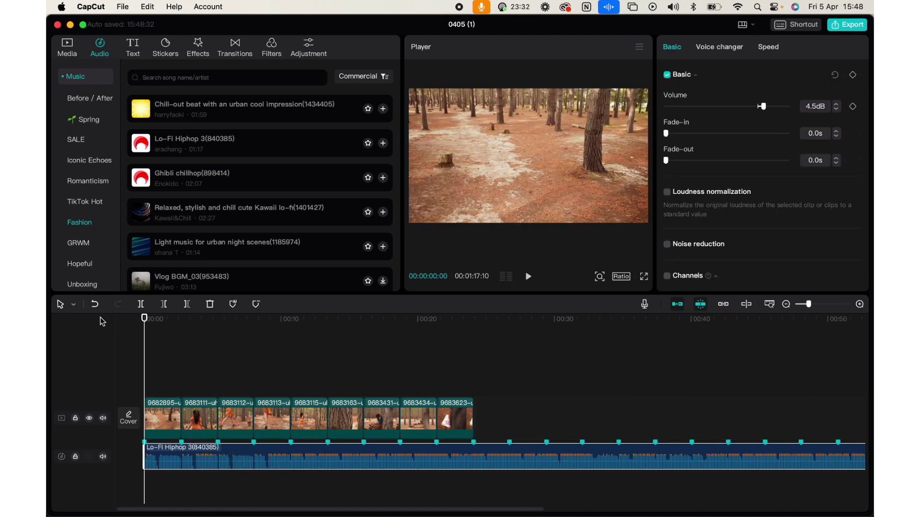
pyautogui.press('space')
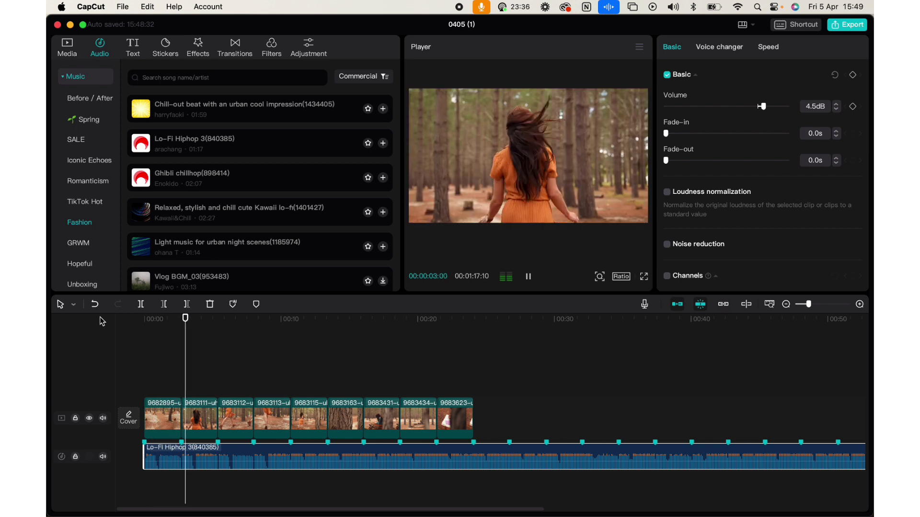
pyautogui.press('space')
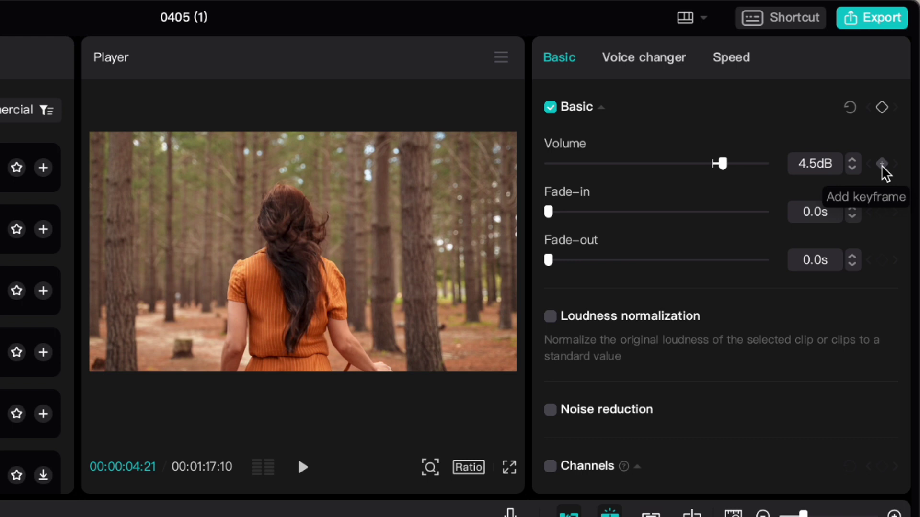
pyautogui.click(882, 164)
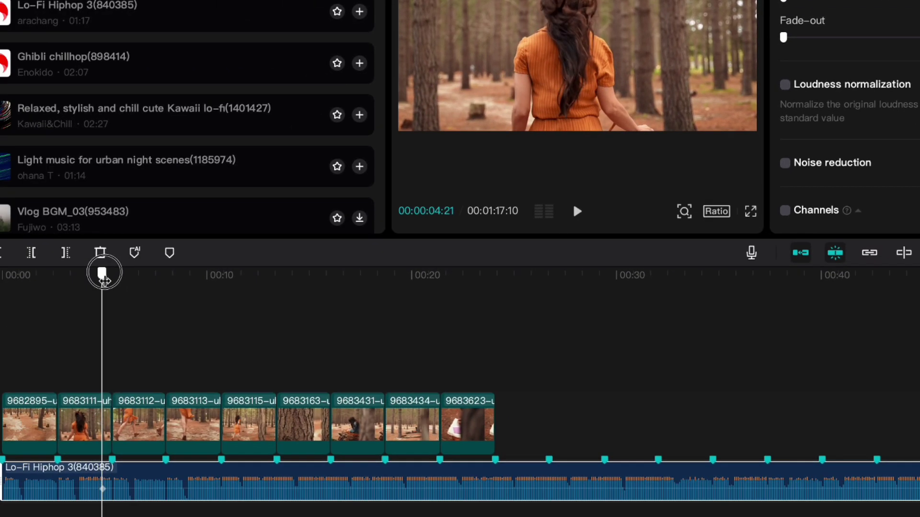
# - Add a second volume keyframe to the music at 00:00:05:18 and lower its volume there to -20.7 dB
pyautogui.moveTo(101, 268); pyautogui.dragTo(120, 280)
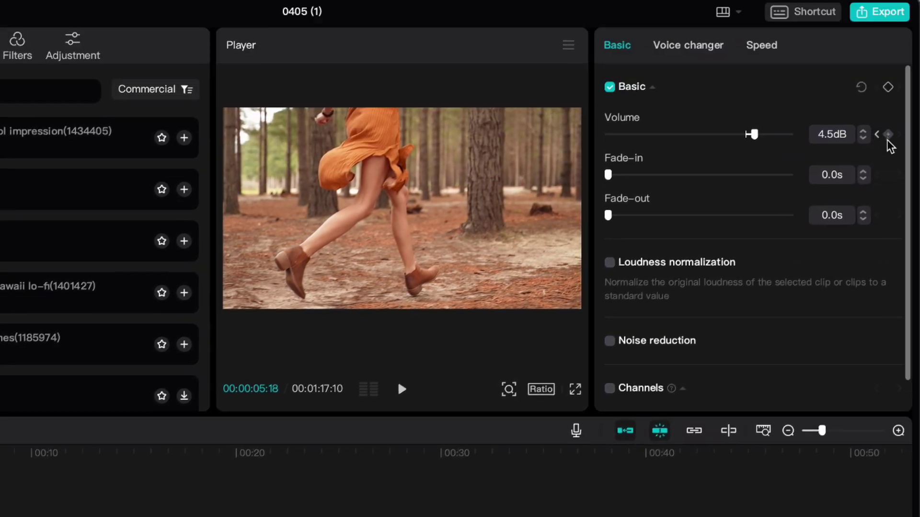
pyautogui.click(889, 134)
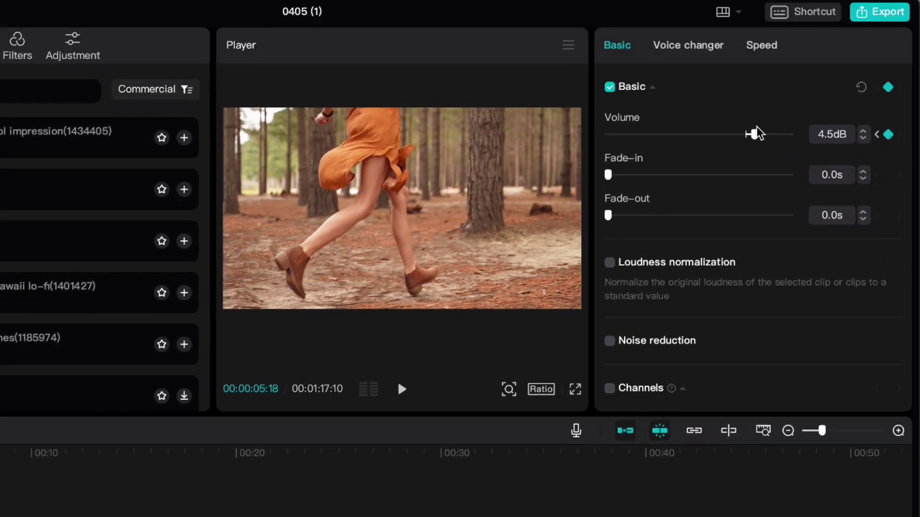
pyautogui.moveTo(751, 136); pyautogui.dragTo(720, 138)
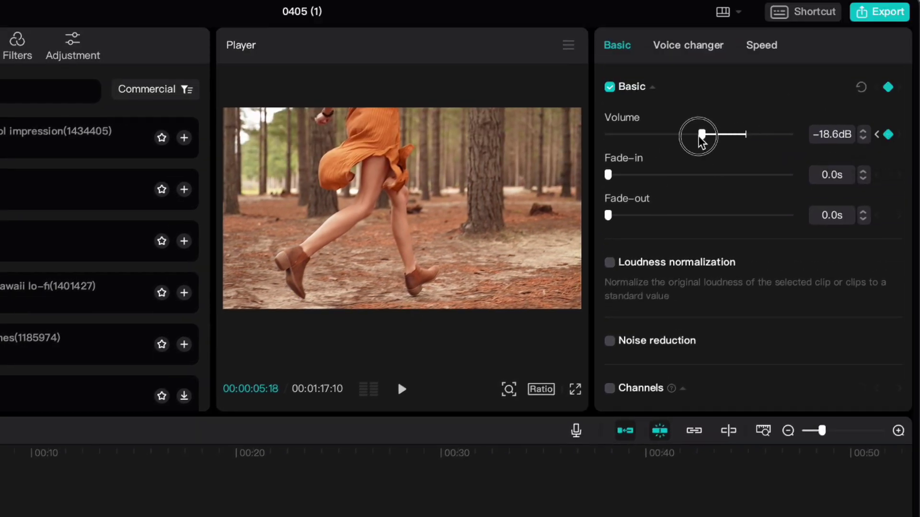
pyautogui.moveTo(26, 451); pyautogui.dragTo(0, 459)
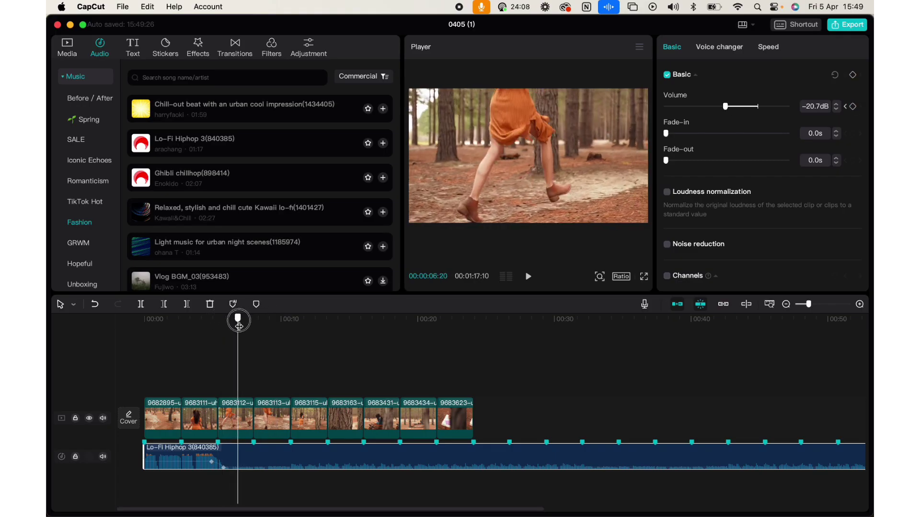
# - Add a music volume keyframe at 00:00:10:10 and another at 00:00:11:04 raised to 4.5 dB, and play the volume dip
pyautogui.moveTo(239, 325); pyautogui.dragTo(287, 329)
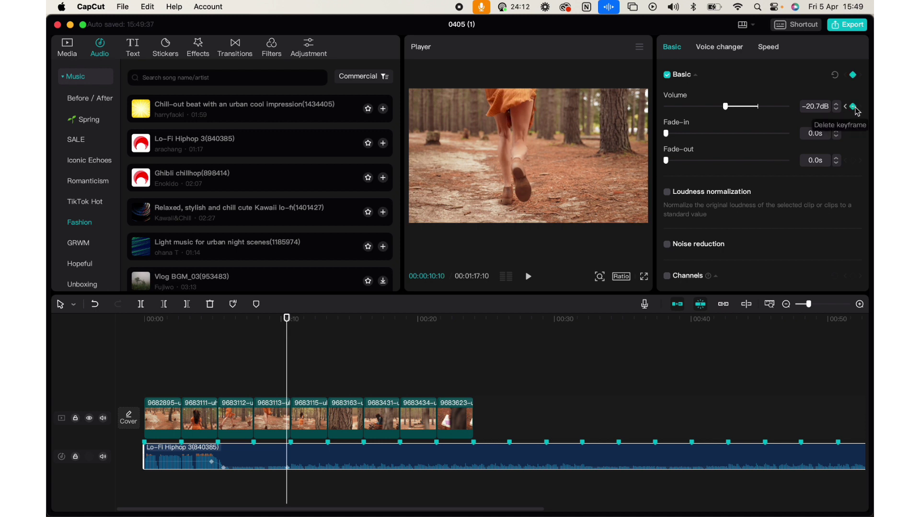
pyautogui.moveTo(287, 321); pyautogui.dragTo(297, 321)
pyautogui.moveTo(728, 107); pyautogui.dragTo(765, 109)
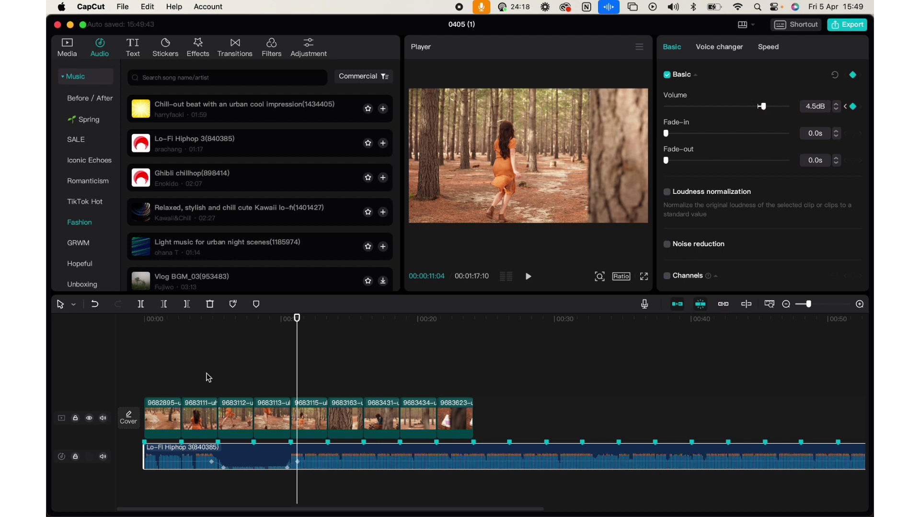
pyautogui.click(200, 322)
pyautogui.press('space')
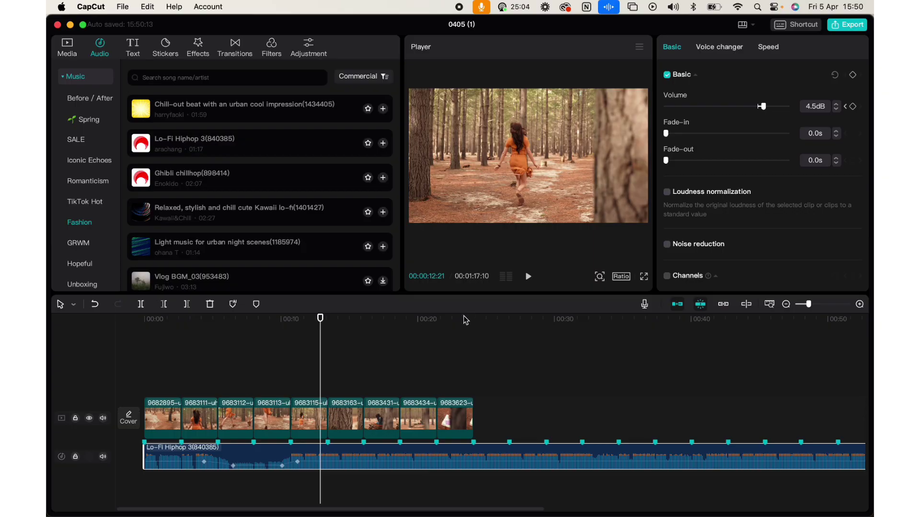
# - Split the music at 00:00:24:02, where the last clip ends, and delete the remainder
pyautogui.moveTo(463, 317); pyautogui.dragTo(474, 321)
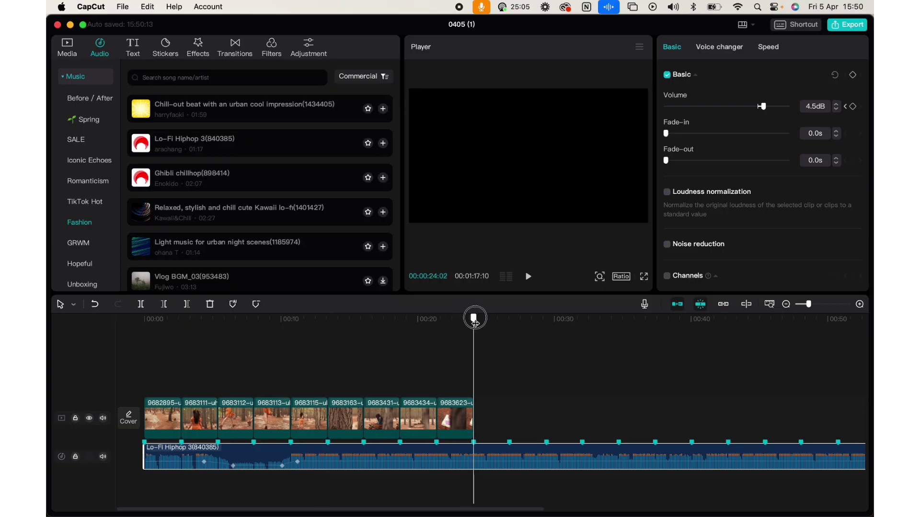
pyautogui.click(140, 304)
pyautogui.click(614, 462)
pyautogui.press('Delete')
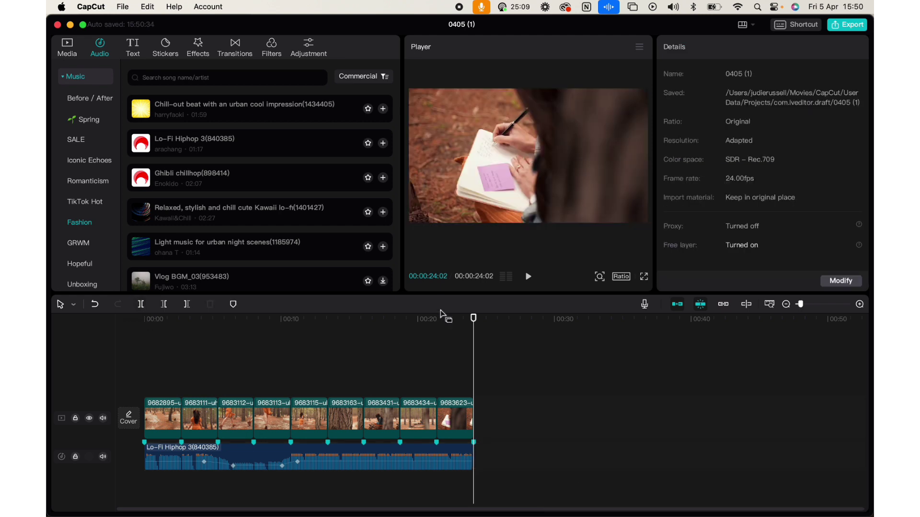
# - Play the ending, try a 3.3 s fade-out on the music, and play the ending again
pyautogui.click(445, 319)
pyautogui.press('space')
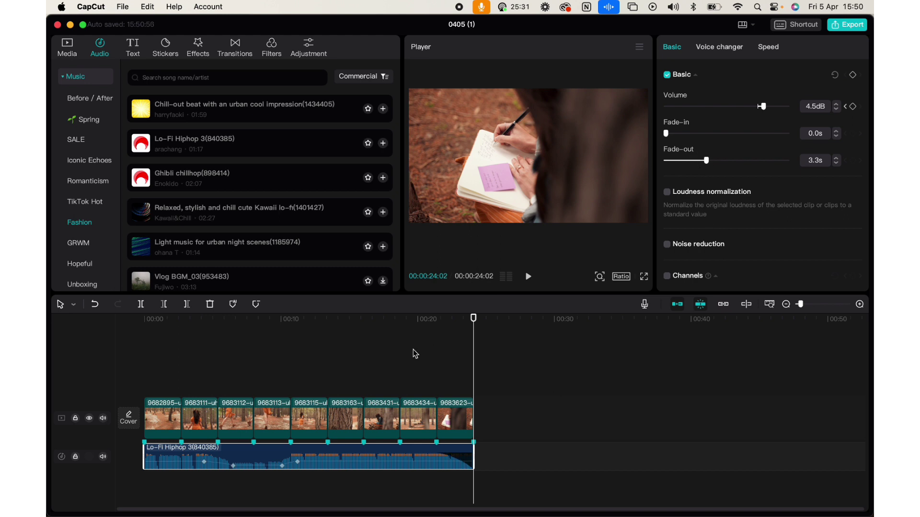
pyautogui.click(402, 328)
pyautogui.press('space')
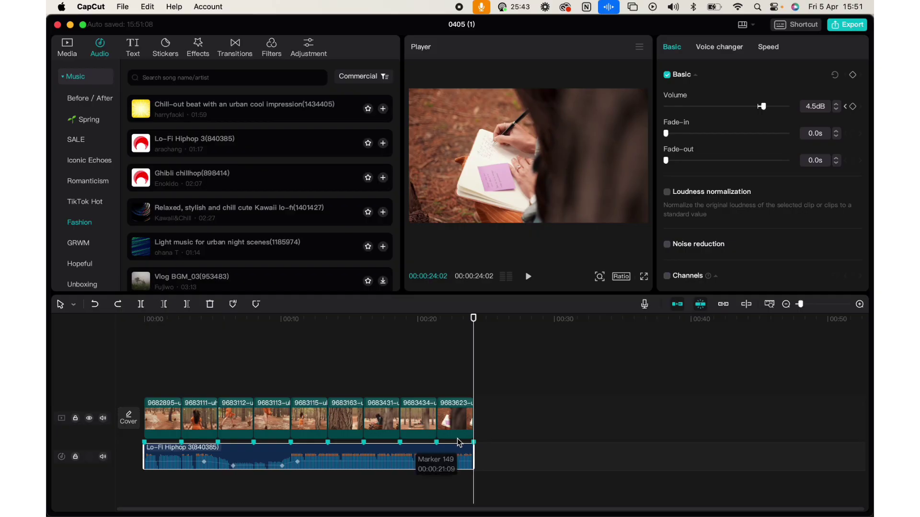
# - Restore the music to full length, split off its ending at 00:01:09:09, and move that piece to a separate track beneath the video's end
pyautogui.moveTo(474, 449); pyautogui.dragTo(870, 427)
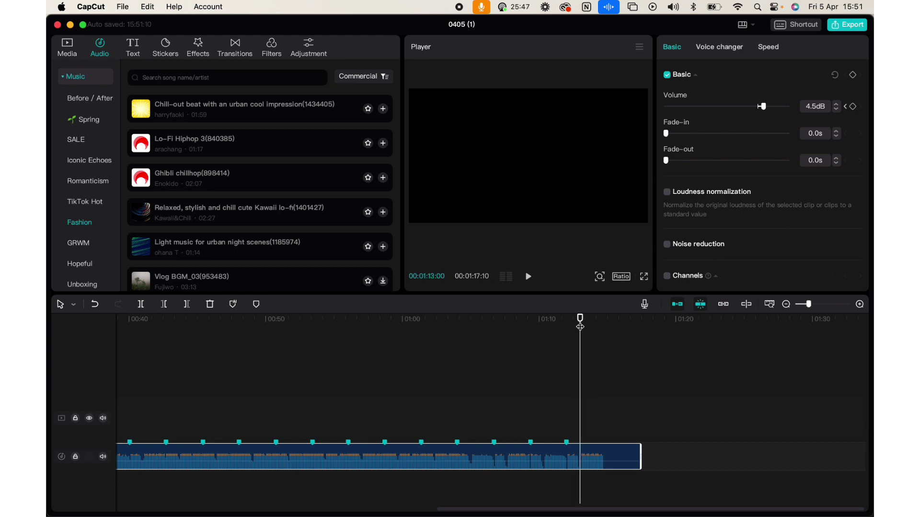
pyautogui.moveTo(537, 327); pyautogui.dragTo(530, 321)
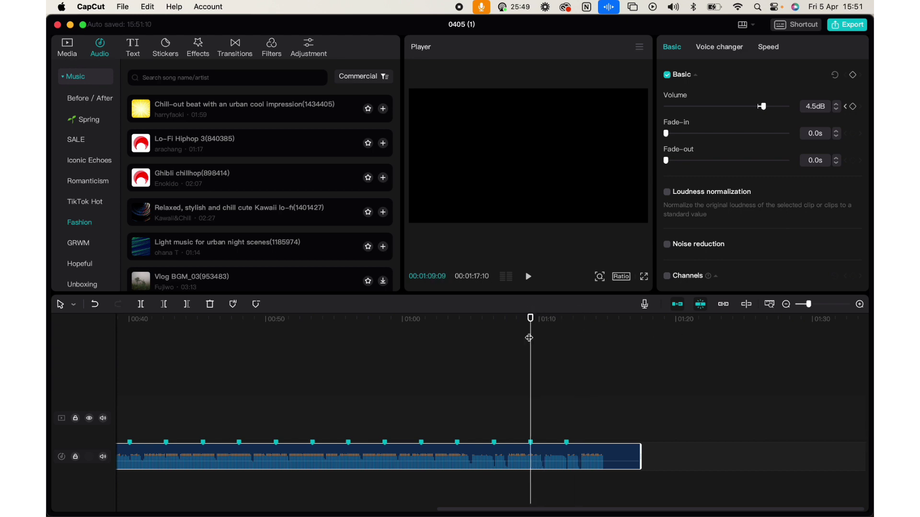
pyautogui.click(147, 310)
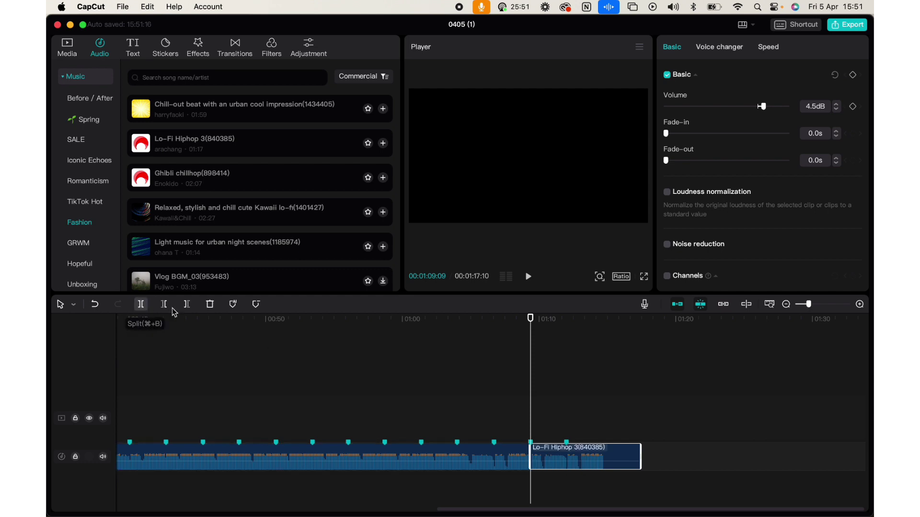
pyautogui.moveTo(581, 453); pyautogui.dragTo(517, 485)
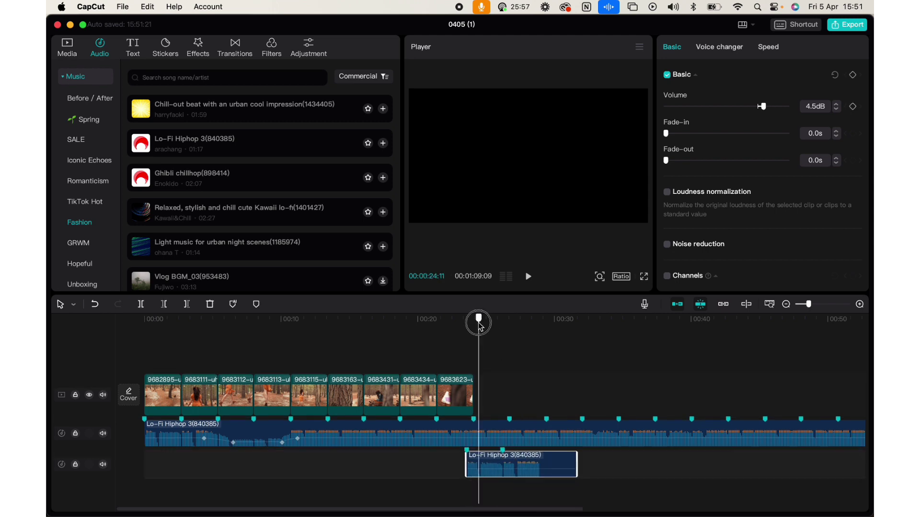
# - Cut the main music at 00:00:21:09, delete the part after it, and align the start of the ending piece with the cut
pyautogui.moveTo(474, 322); pyautogui.dragTo(437, 323)
pyautogui.click(453, 431)
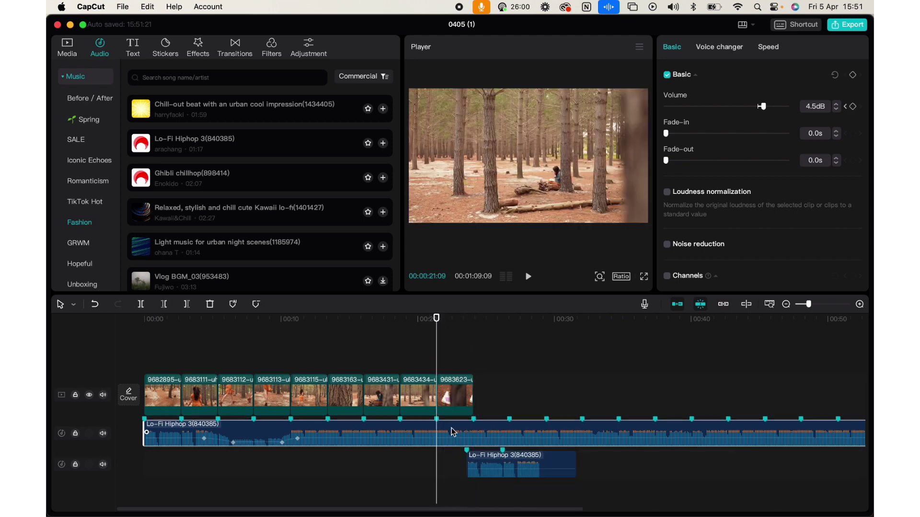
pyautogui.click(141, 305)
pyautogui.press('Delete')
pyautogui.moveTo(485, 460); pyautogui.dragTo(453, 461)
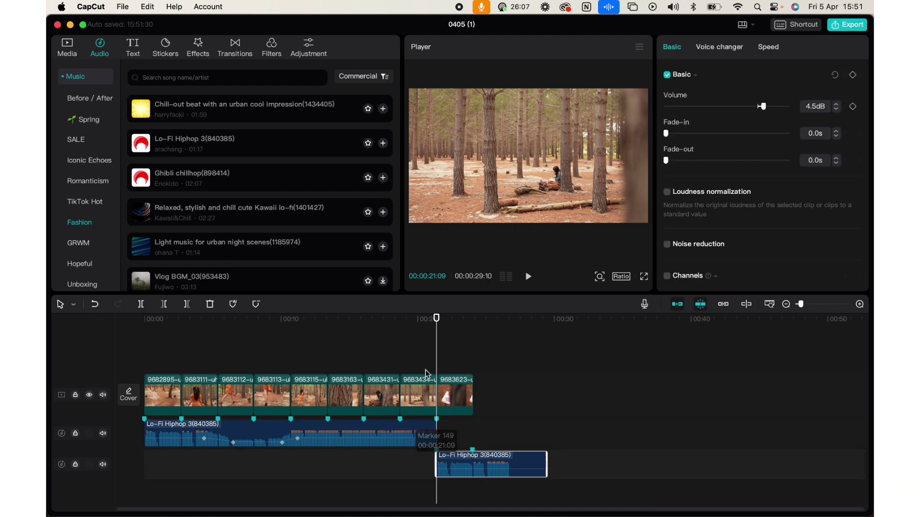
# - Overlap the two music pieces around 00:00:21:09 and crossfade them, with a 1.3 s fade-out on the first piece
pyautogui.moveTo(435, 430); pyautogui.dragTo(430, 459)
pyautogui.press('super+z')
pyautogui.click(437, 459)
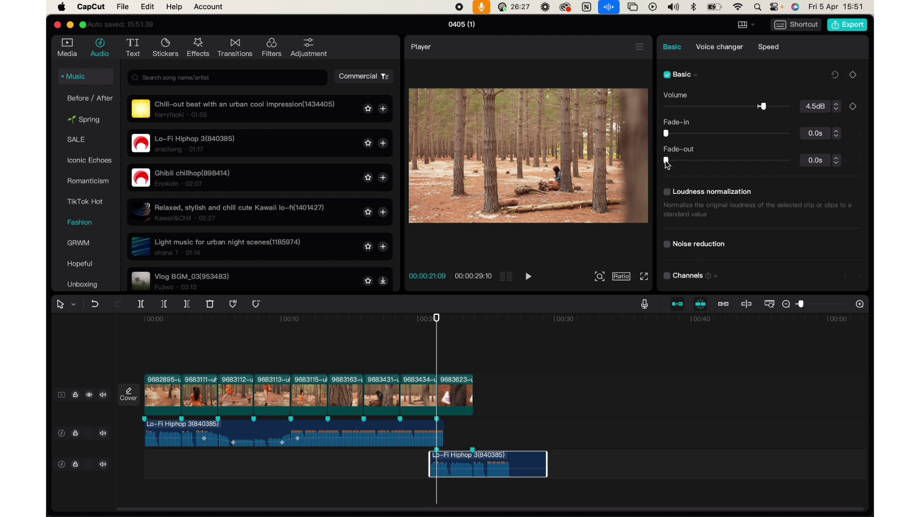
pyautogui.click(427, 431)
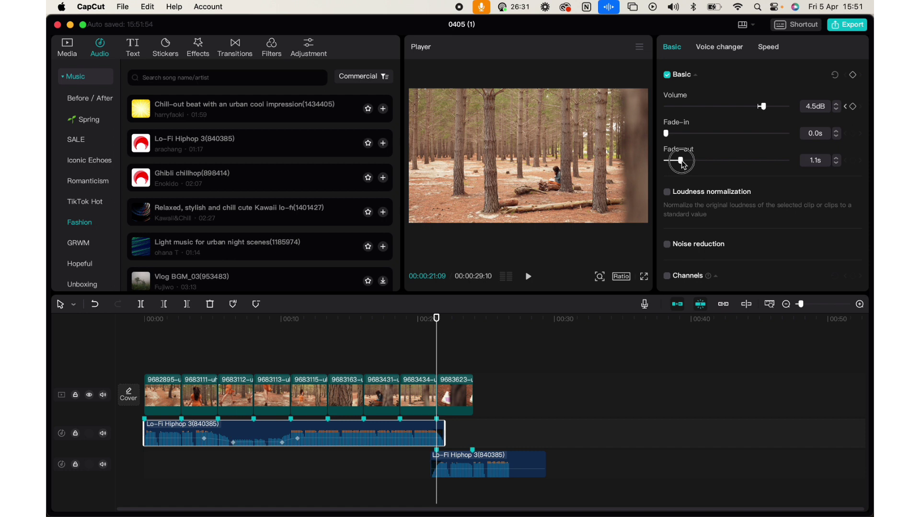
# - Play the music transition from 00:00:17:08 and extend the last clip, 9683623, over the ending piece of music
pyautogui.click(380, 326)
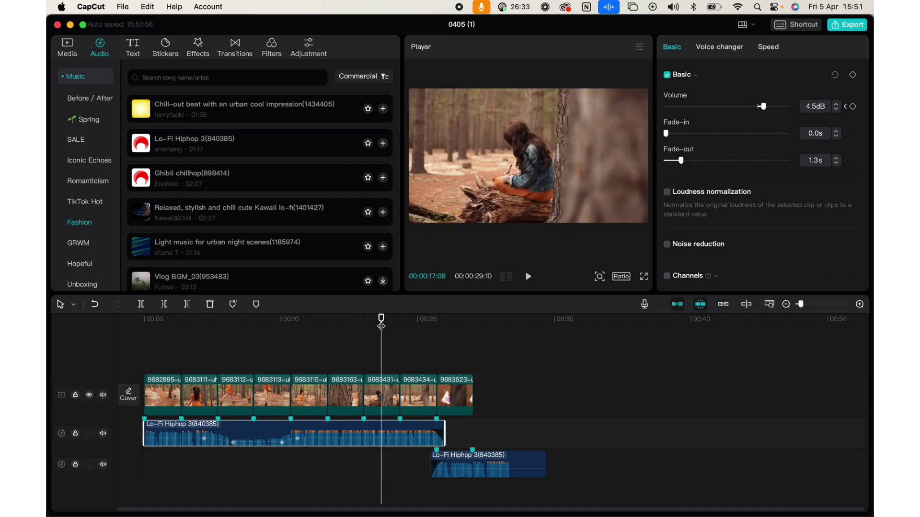
pyautogui.press('space')
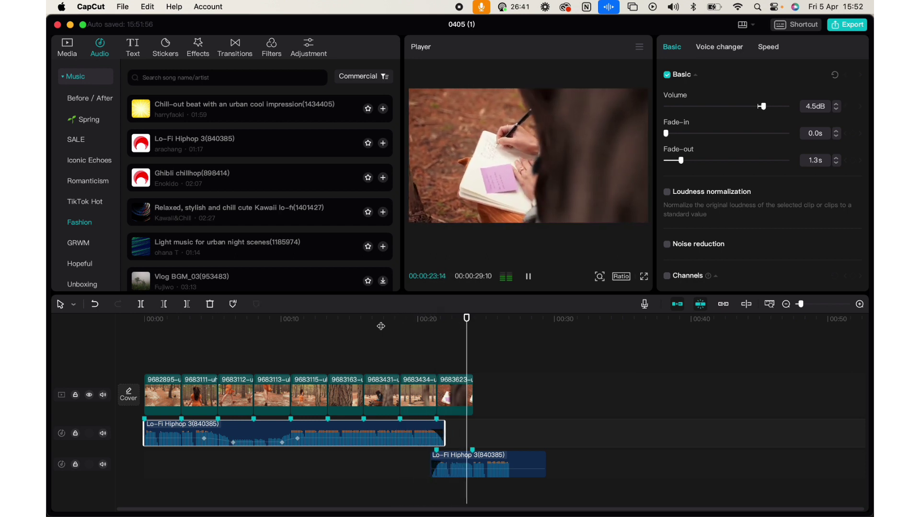
pyautogui.moveTo(471, 383); pyautogui.dragTo(527, 386)
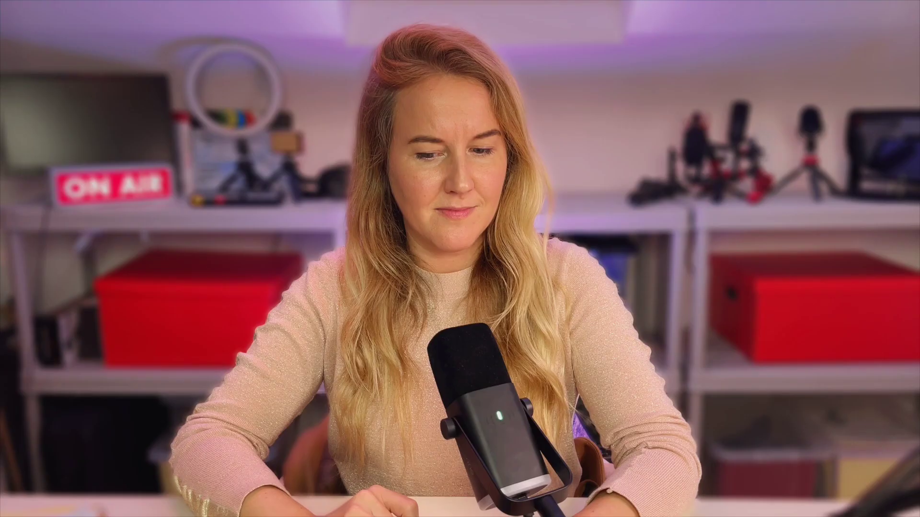